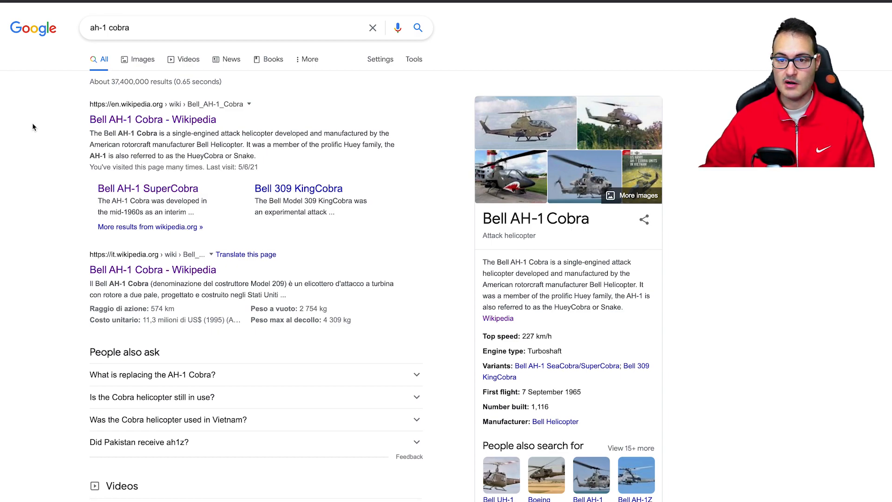
Search Google Images for "ah-1 cobra blueprints" and save the Bell AH-1S Cobra blueprint from The-Blueprints.com
{"action": "left_click", "coordinate": [154, 29]}
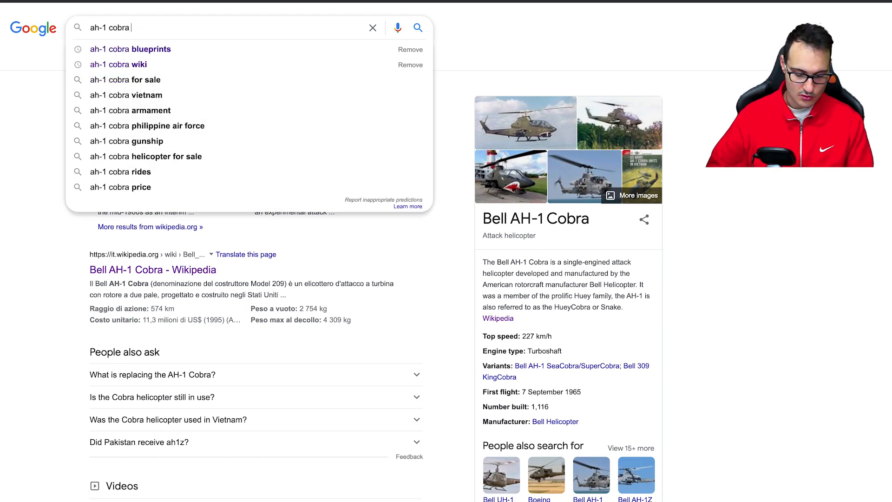
{"action": "type", "text": "blueprints"}
{"action": "key", "text": "Return"}
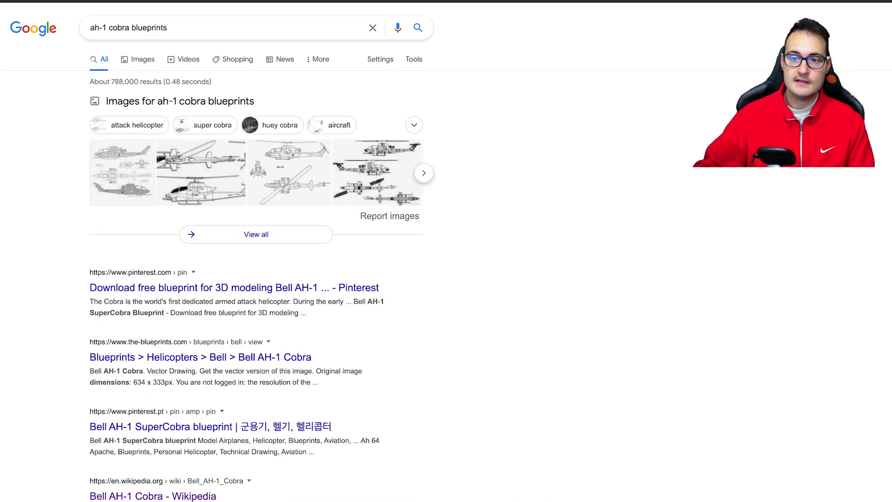
{"action": "left_click", "coordinate": [137, 59]}
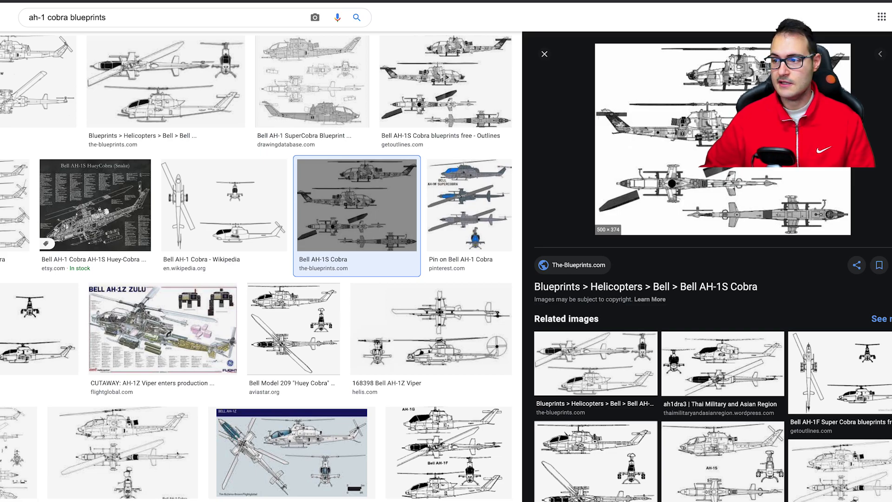
{"action": "right_click", "coordinate": [726, 132]}
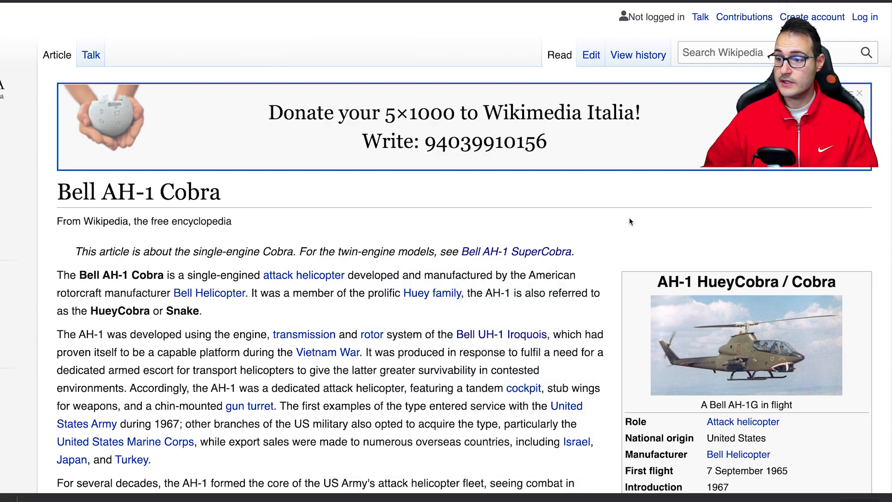
Find the general characteristics in the Bell AH-1 Cobra Wikipedia article and read the overall and fuselage length, width and height
{"action": "scroll", "coordinate": [629, 218], "scroll_direction": "down", "scroll_amount": 20}
{"action": "scroll", "coordinate": [629, 217], "scroll_direction": "down", "scroll_amount": 20}
{"action": "scroll", "coordinate": [511, 225], "scroll_direction": "up", "scroll_amount": 15}
{"action": "scroll", "coordinate": [319, 223], "scroll_direction": "up", "scroll_amount": 10}
{"action": "scroll", "coordinate": [312, 218], "scroll_direction": "down", "scroll_amount": 4}
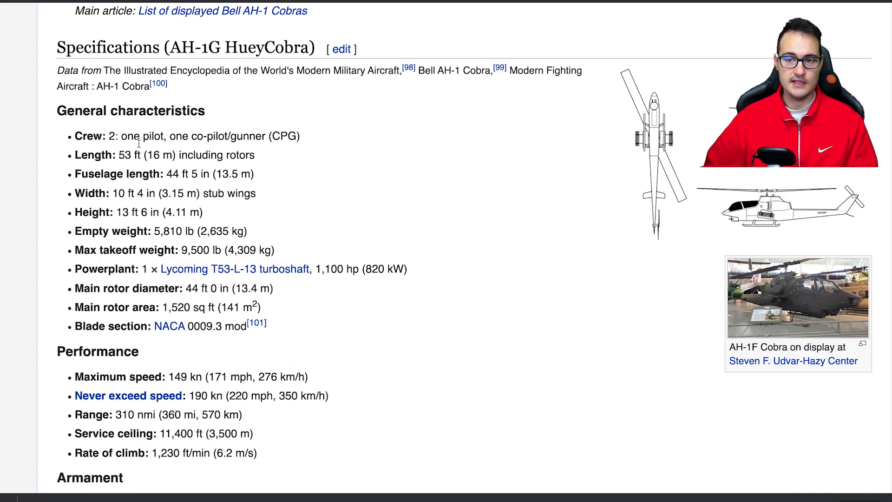
{"action": "left_click_drag", "start_coordinate": [70, 157], "coordinate": [142, 176]}
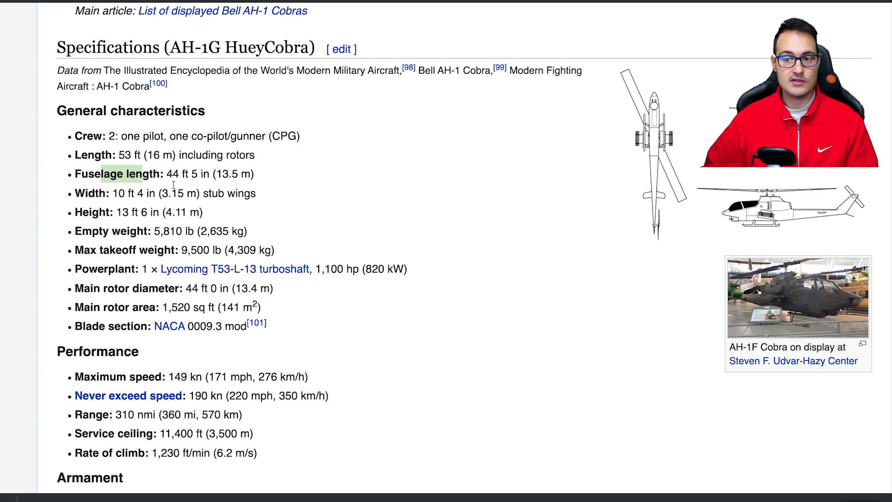
{"action": "left_click", "coordinate": [324, 188]}
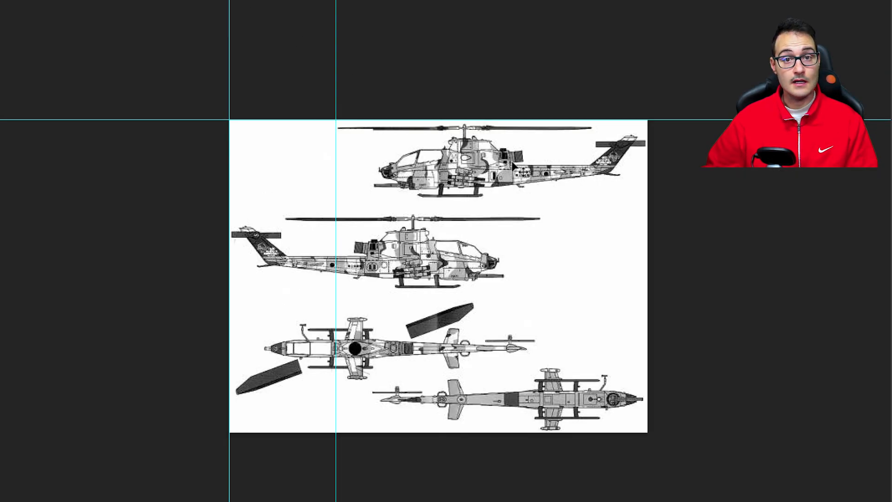
Switch to the blueprint in Photoshop and move the vertical guide from the image's left edge to its right edge
{"action": "left_click_drag", "start_coordinate": [233, 179], "coordinate": [646, 233]}
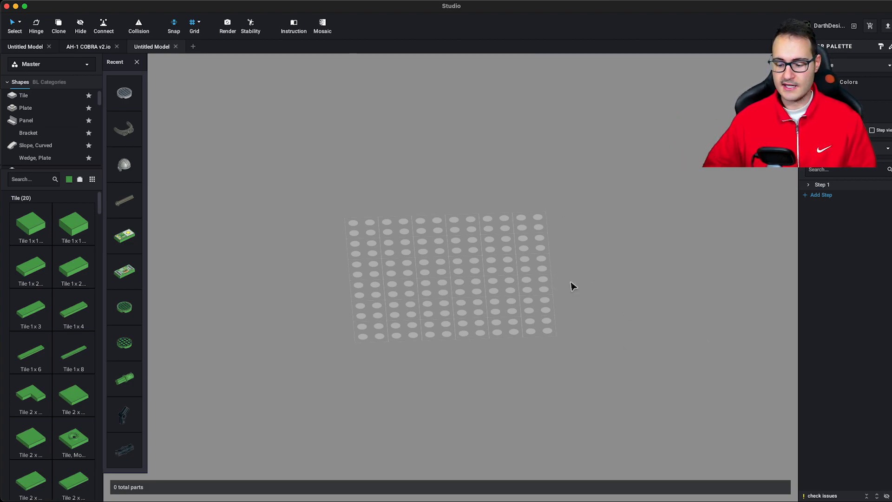
Switch to the LEGO Unit Converter and convert 16 meters at a scale of 1:35
{"action": "key", "text": "ctrl+Left"}
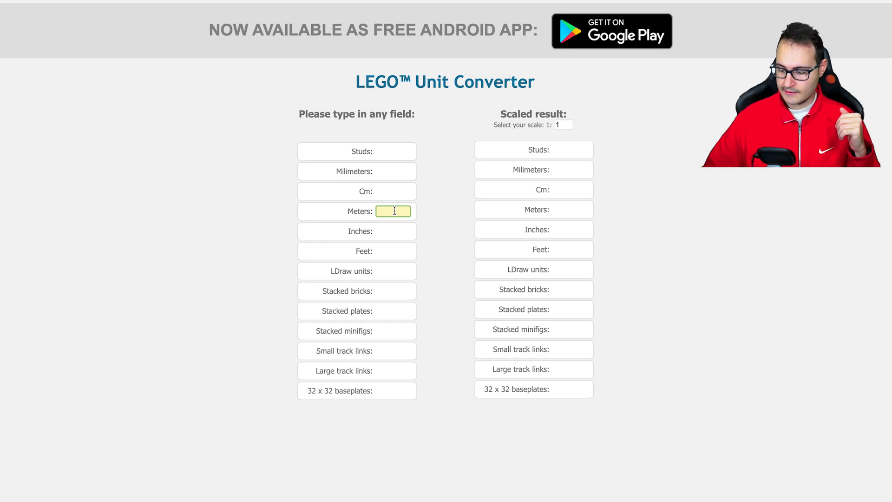
{"action": "type", "text": "16"}
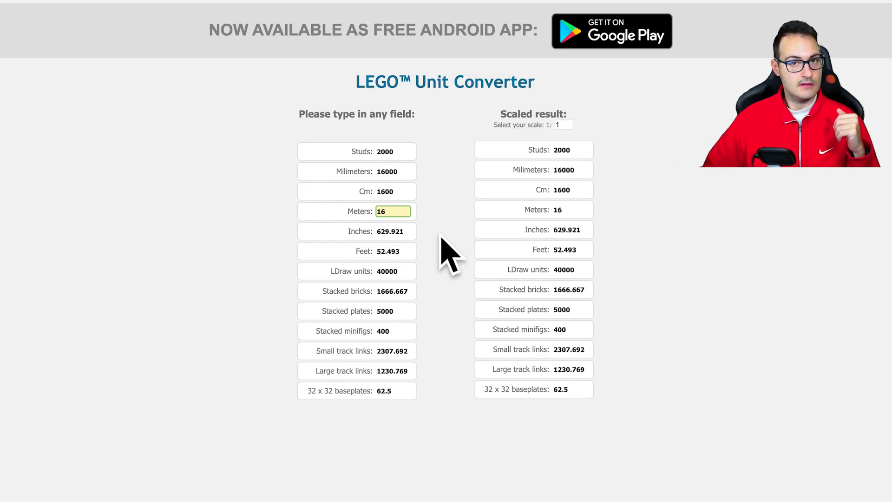
{"action": "left_click", "coordinate": [567, 124]}
{"action": "type", "text": "35"}
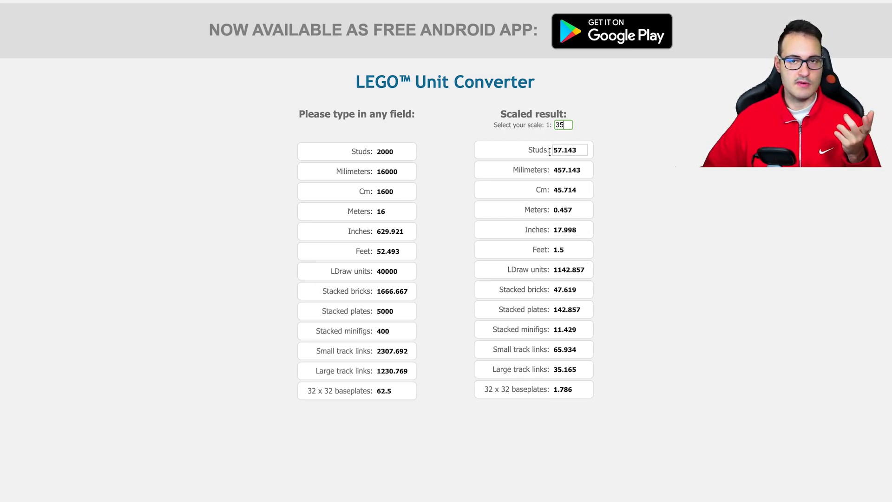
{"action": "left_click", "coordinate": [391, 214]}
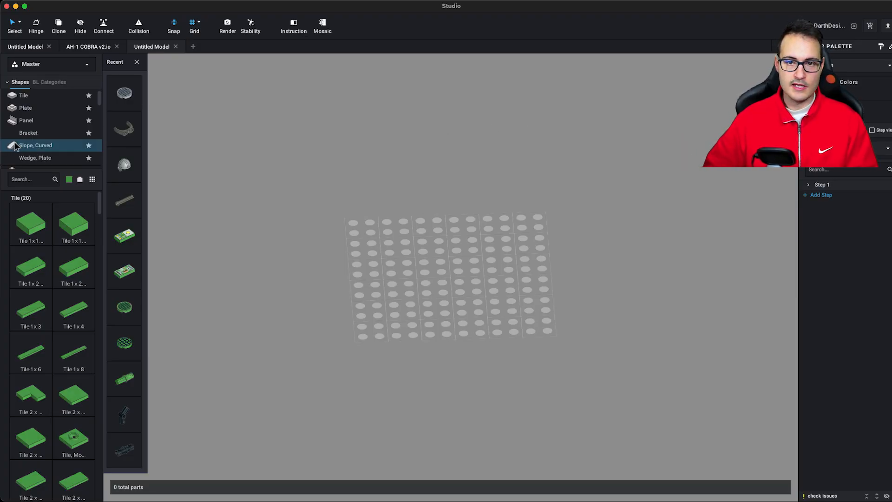
Switch to Studio, show the Brick category and place a Brick 1 x 10 on the empty grid
{"action": "scroll", "coordinate": [42, 111], "scroll_direction": "up", "scroll_amount": 3}
{"action": "left_click", "coordinate": [33, 98]}
{"action": "scroll", "coordinate": [73, 301], "scroll_direction": "down", "scroll_amount": 2}
{"action": "scroll", "coordinate": [73, 301], "scroll_direction": "down", "scroll_amount": 4}
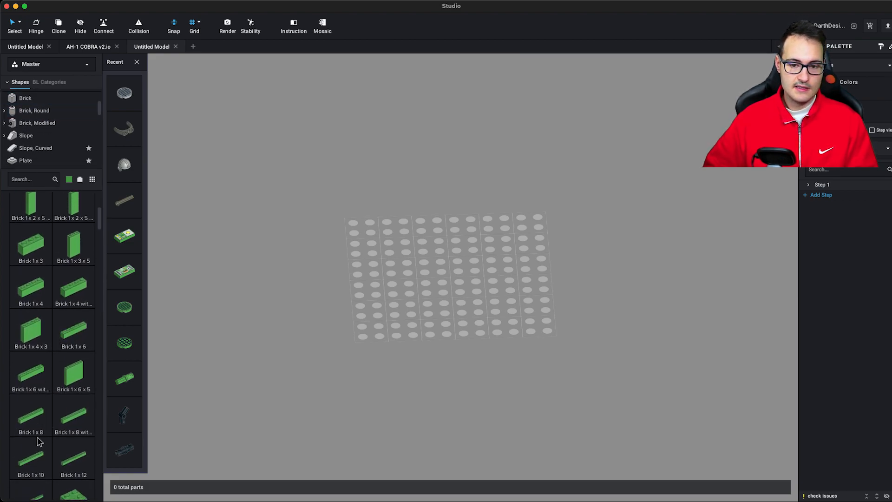
{"action": "left_click_drag", "start_coordinate": [37, 449], "coordinate": [337, 308]}
{"action": "left_click", "coordinate": [337, 307]}
Clone the Brick 1 x 10 four times, end to end and alternately staggered, to form a row of five bricks
{"action": "scroll", "coordinate": [428, 286], "scroll_direction": "down", "scroll_amount": 3}
{"action": "left_click_drag", "start_coordinate": [431, 287], "coordinate": [427, 298]}
{"action": "key", "text": "c"}
{"action": "left_click", "coordinate": [488, 322]}
{"action": "left_click", "coordinate": [599, 312]}
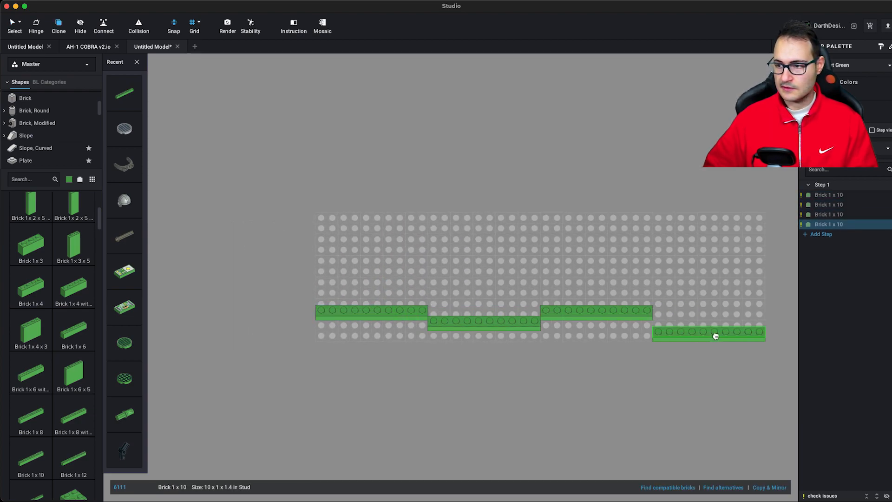
{"action": "left_click", "coordinate": [717, 325]}
{"action": "left_click_drag", "start_coordinate": [719, 324], "coordinate": [634, 334]}
{"action": "left_click", "coordinate": [735, 320]}
{"action": "key", "text": "Escape"}
{"action": "scroll", "coordinate": [763, 358], "scroll_direction": "down", "scroll_amount": 2}
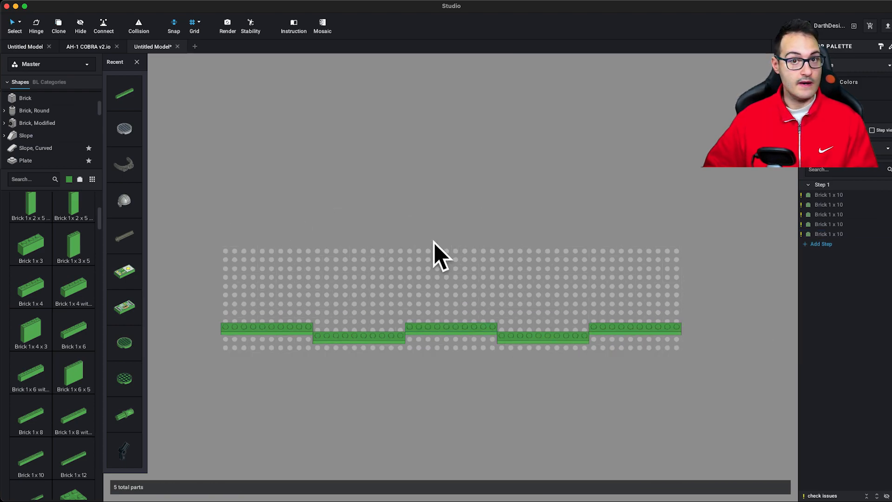
Extend the brick row at its free end with a Brick 1 x 6 and a Brick 1 x 1
{"action": "left_click", "coordinate": [83, 320]}
{"action": "left_click", "coordinate": [709, 335]}
{"action": "scroll", "coordinate": [30, 214], "scroll_direction": "up", "scroll_amount": 5}
{"action": "left_click", "coordinate": [30, 214]}
{"action": "left_click", "coordinate": [741, 327]}
{"action": "left_click", "coordinate": [732, 232]}
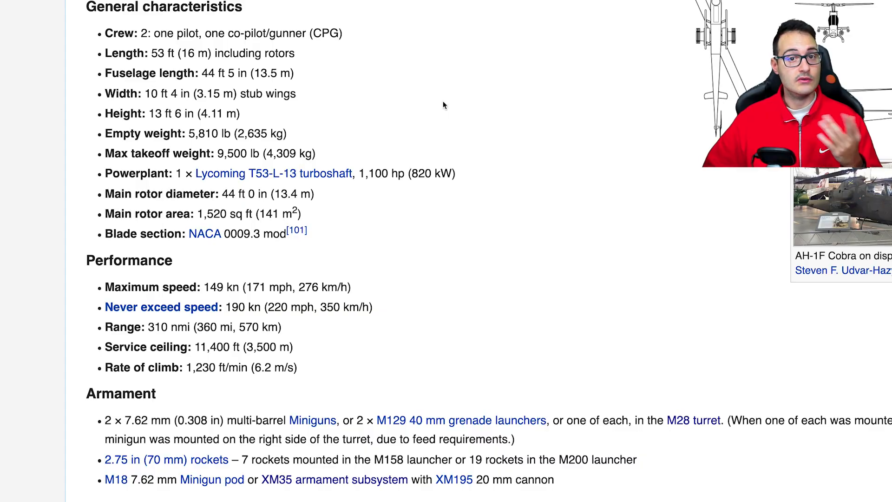
Check the stub-wing width in the Wikipedia specifications and convert 3.15 meters in the LEGO Unit Converter
{"action": "scroll", "coordinate": [439, 103], "scroll_direction": "up", "scroll_amount": 1}
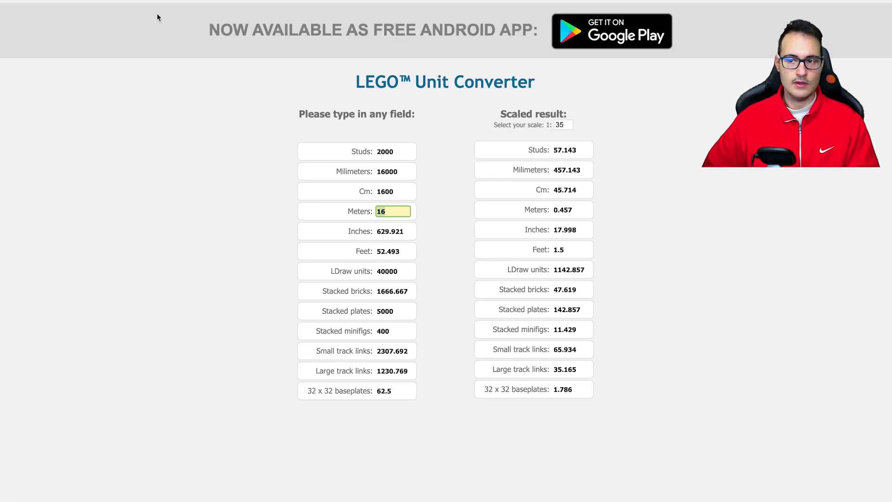
{"action": "type", "text": "3.15"}
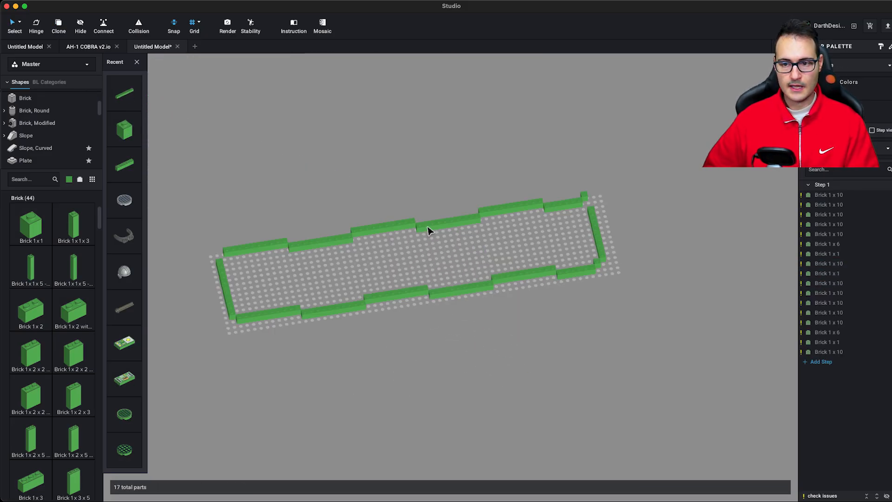
{"action": "scroll", "coordinate": [424, 233], "scroll_direction": "up", "scroll_amount": 2}
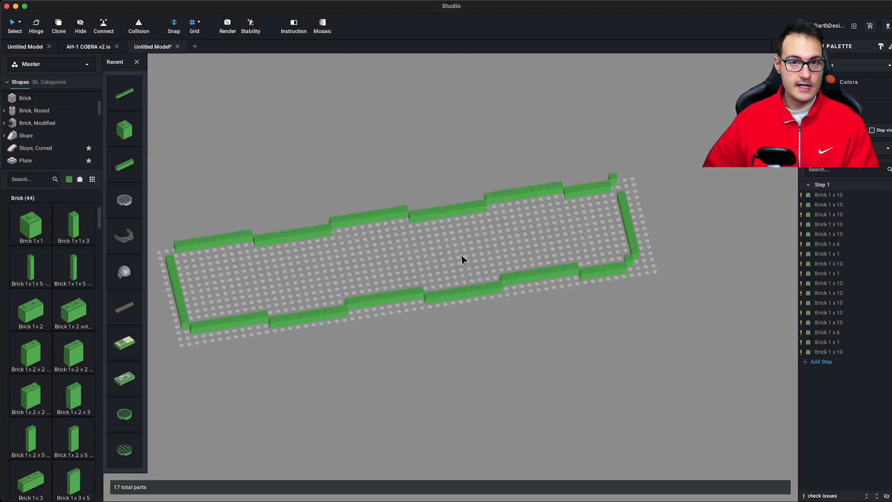
{"action": "left_click_drag", "start_coordinate": [463, 258], "coordinate": [445, 265]}
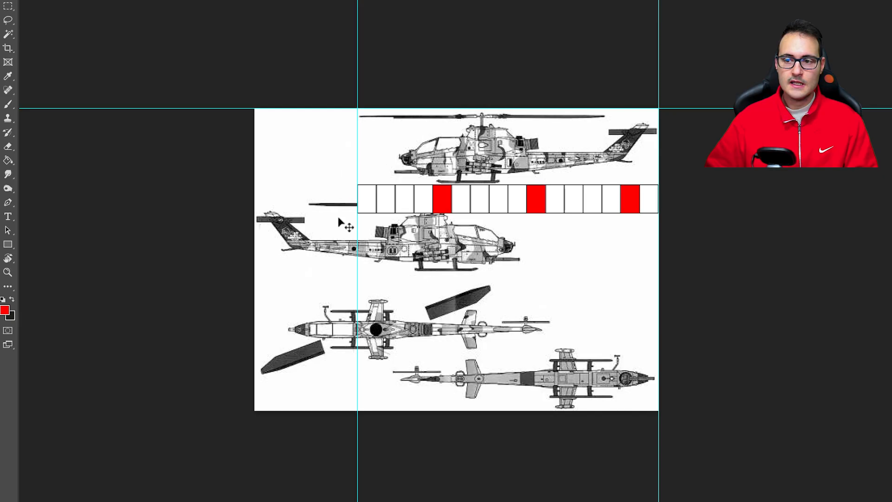
Move the blueprint's right vertical guide to the upper side view's rotor mast and convert 6.5 meters in the LEGO Unit Converter
{"action": "key", "text": "ctrl+plus"}
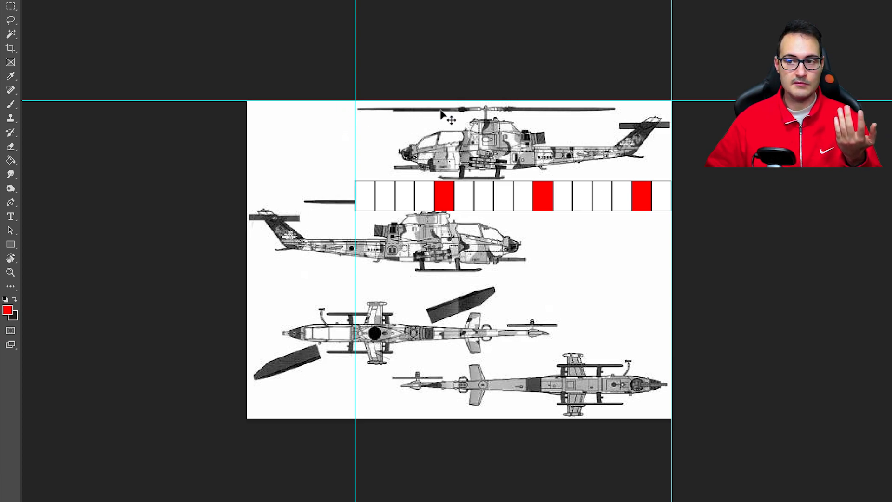
{"action": "left_click_drag", "start_coordinate": [673, 52], "coordinate": [481, 51]}
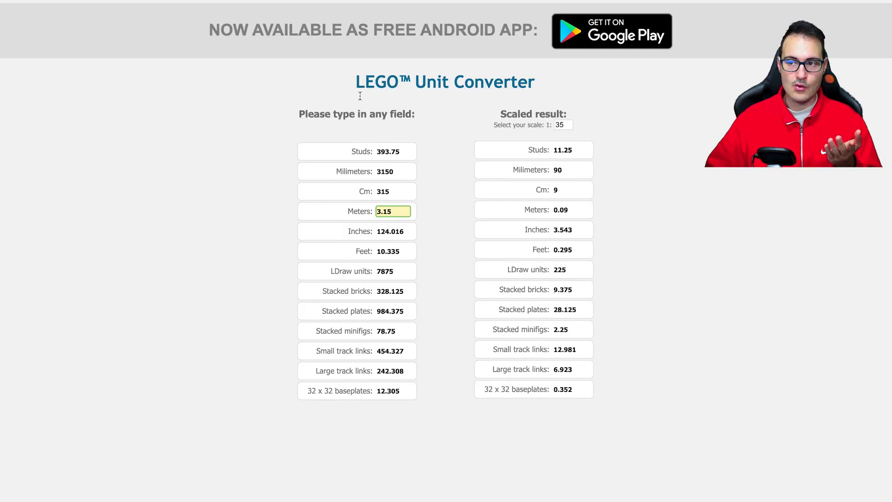
{"action": "left_click_drag", "start_coordinate": [399, 213], "coordinate": [351, 214]}
{"action": "type", "text": "6.5"}
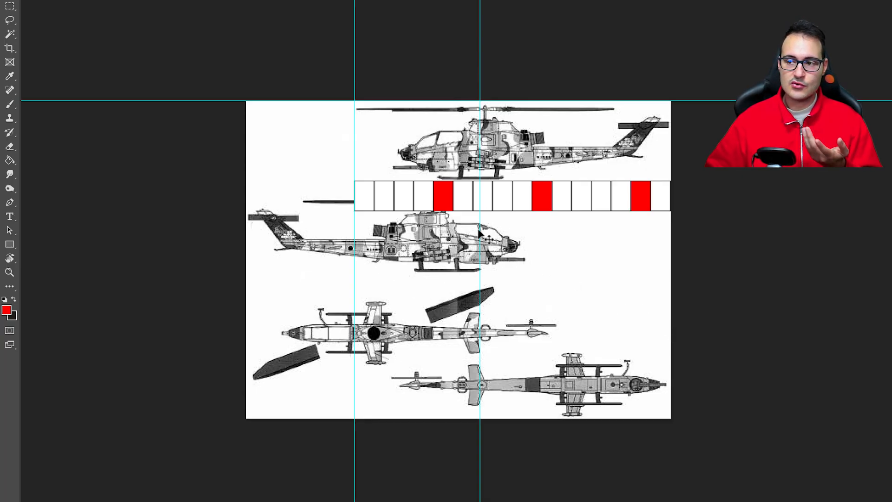
Move the two vertical guides to the front and rear of the upper side view's canopy and convert 2.6 meters in the LEGO Unit Converter
{"action": "left_click_drag", "start_coordinate": [480, 165], "coordinate": [467, 153]}
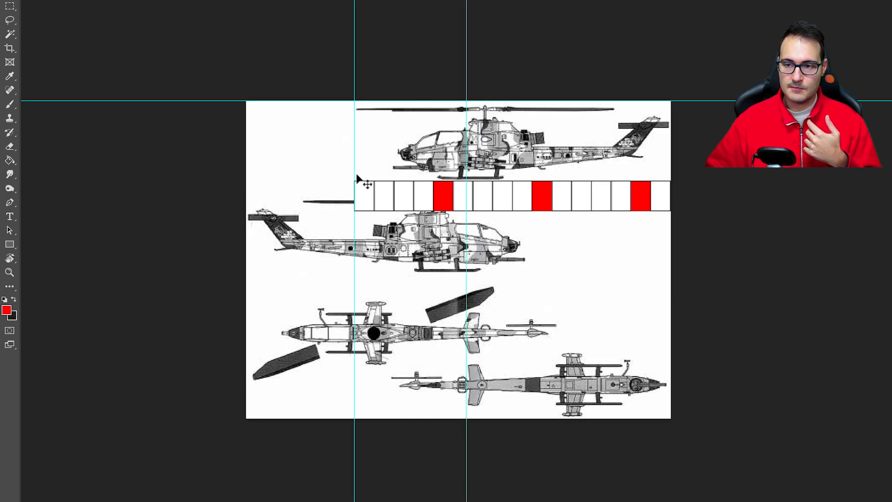
{"action": "left_click_drag", "start_coordinate": [356, 173], "coordinate": [415, 156]}
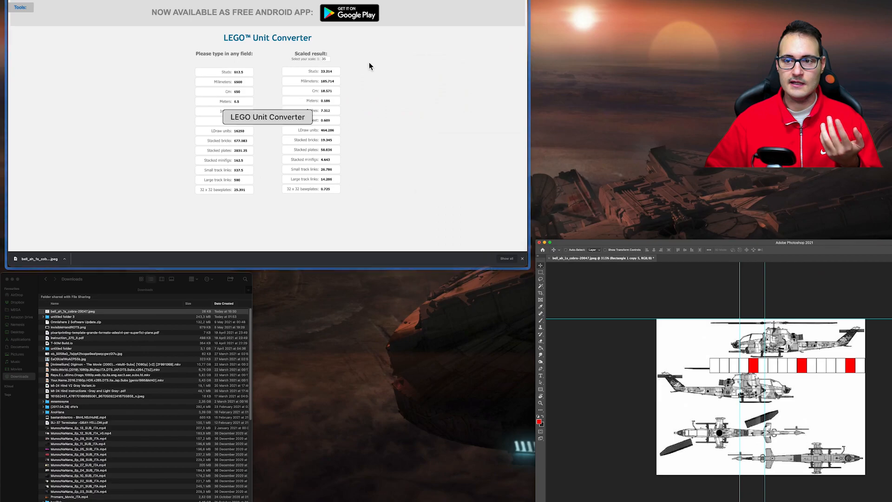
{"action": "left_click", "coordinate": [369, 66]}
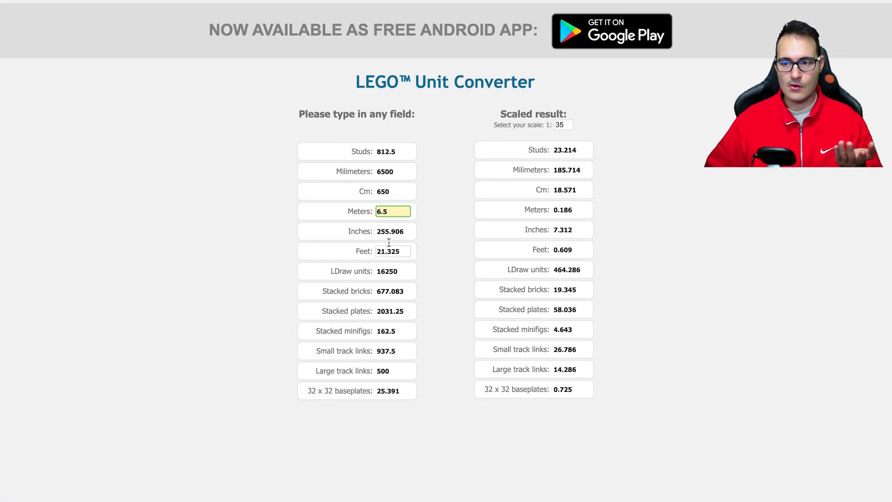
{"action": "double_click", "coordinate": [394, 210]}
{"action": "type", "text": "2.6"}
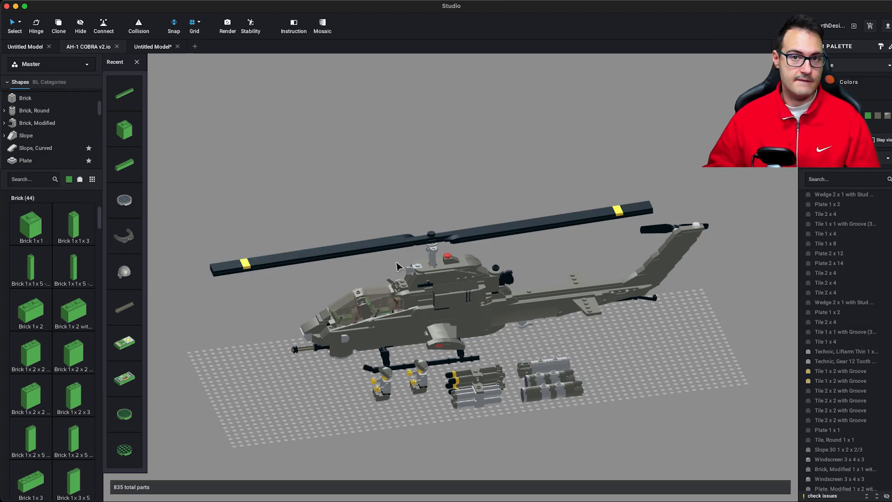
Inspect the AH-1 COBRA v2.io model in Studio, comparing its two cockpit windscreens with the converter's scaled stud length
{"action": "scroll", "coordinate": [397, 265], "scroll_direction": "up", "scroll_amount": 5}
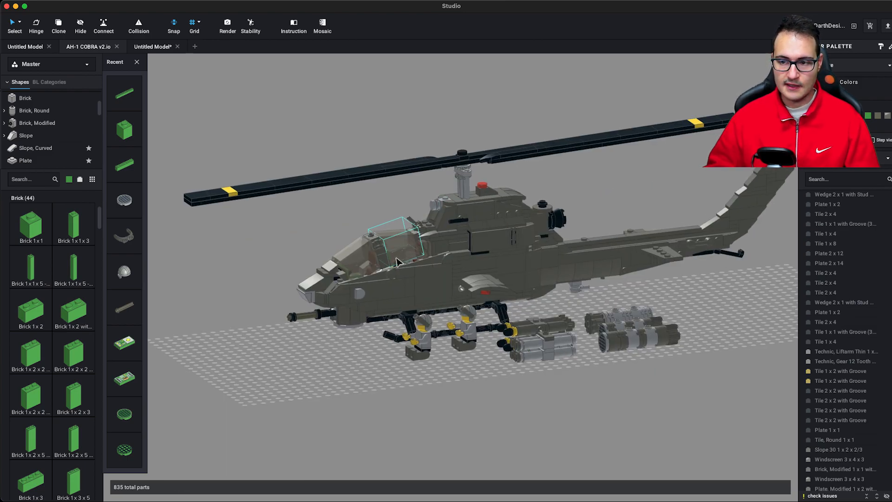
{"action": "left_click_drag", "start_coordinate": [397, 262], "coordinate": [323, 270]}
{"action": "key", "text": "ctrl+Left"}
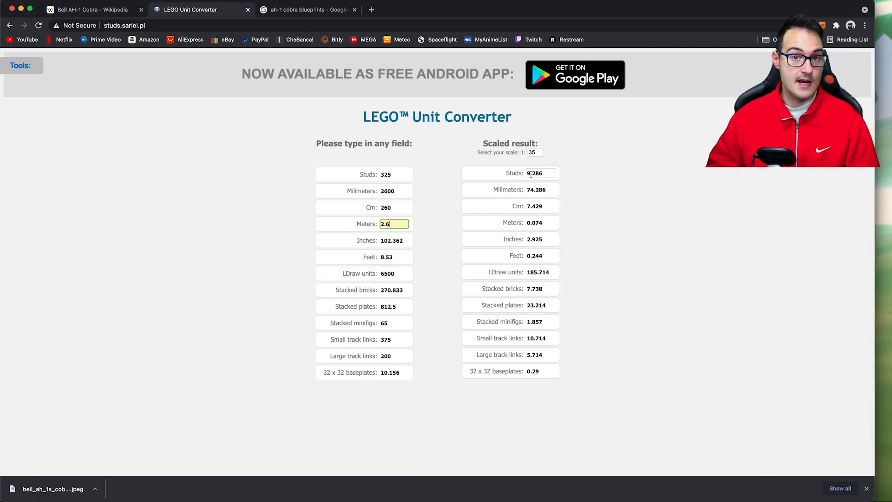
{"action": "key", "text": "ctrl+Right"}
{"action": "left_click", "coordinate": [320, 268]}
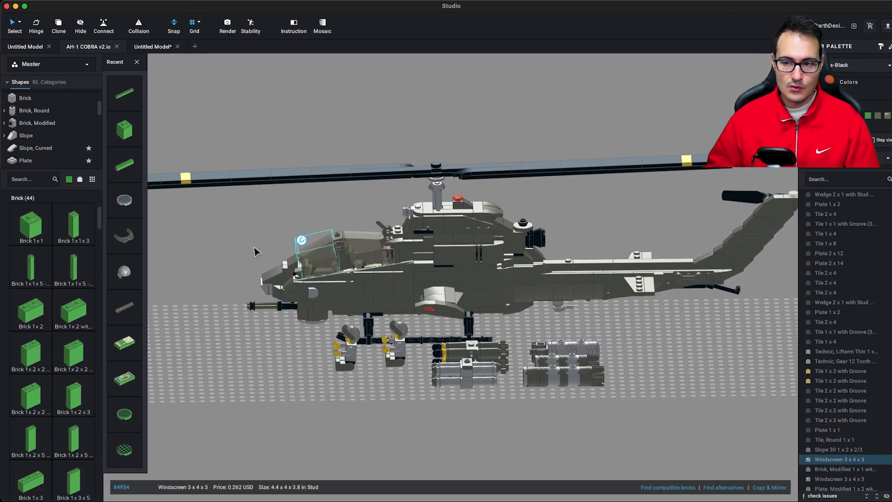
{"action": "scroll", "coordinate": [321, 268], "scroll_direction": "up", "scroll_amount": 3}
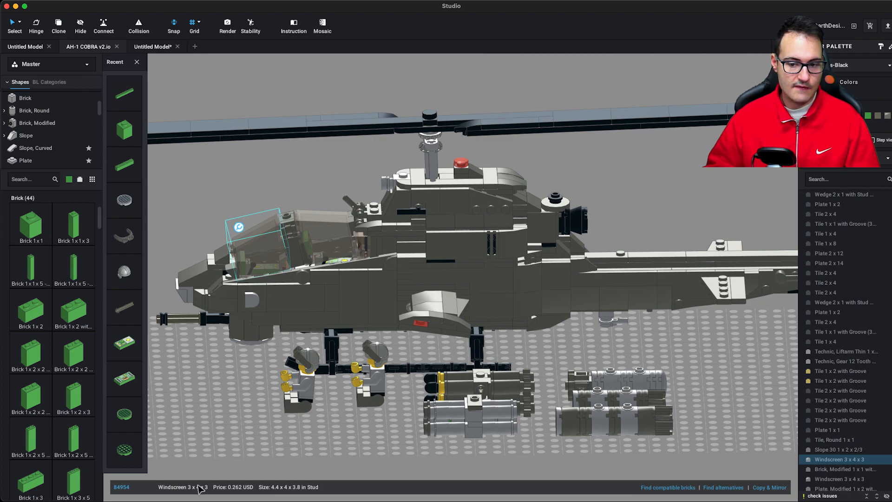
{"action": "left_click", "coordinate": [341, 236]}
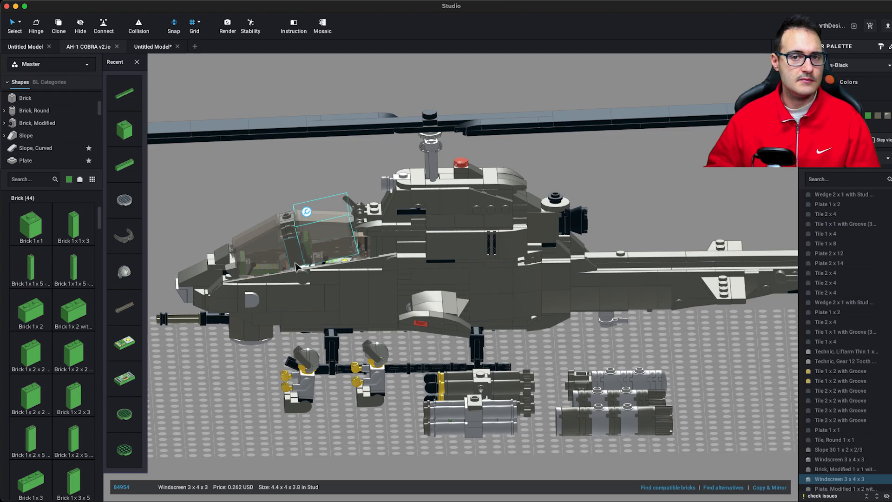
{"action": "left_click", "coordinate": [284, 153]}
{"action": "scroll", "coordinate": [293, 160], "scroll_direction": "down", "scroll_amount": 4}
{"action": "left_click_drag", "start_coordinate": [296, 163], "coordinate": [411, 199]}
{"action": "scroll", "coordinate": [409, 201], "scroll_direction": "up", "scroll_amount": 3}
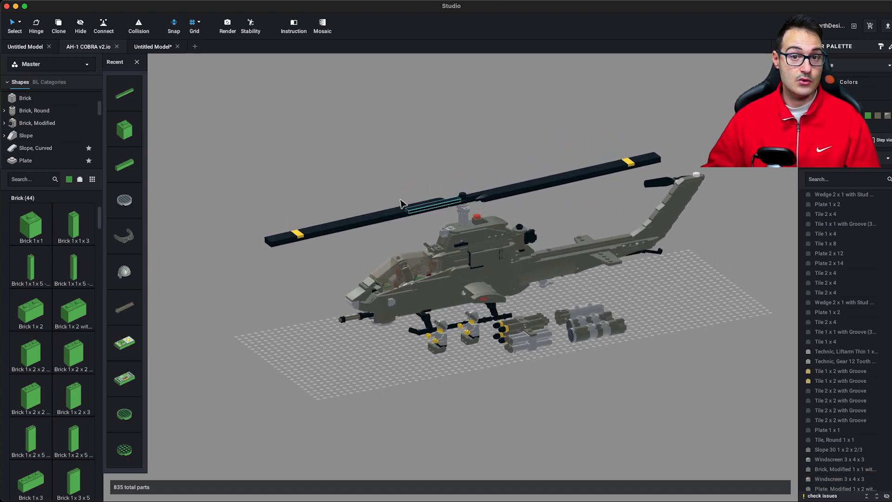